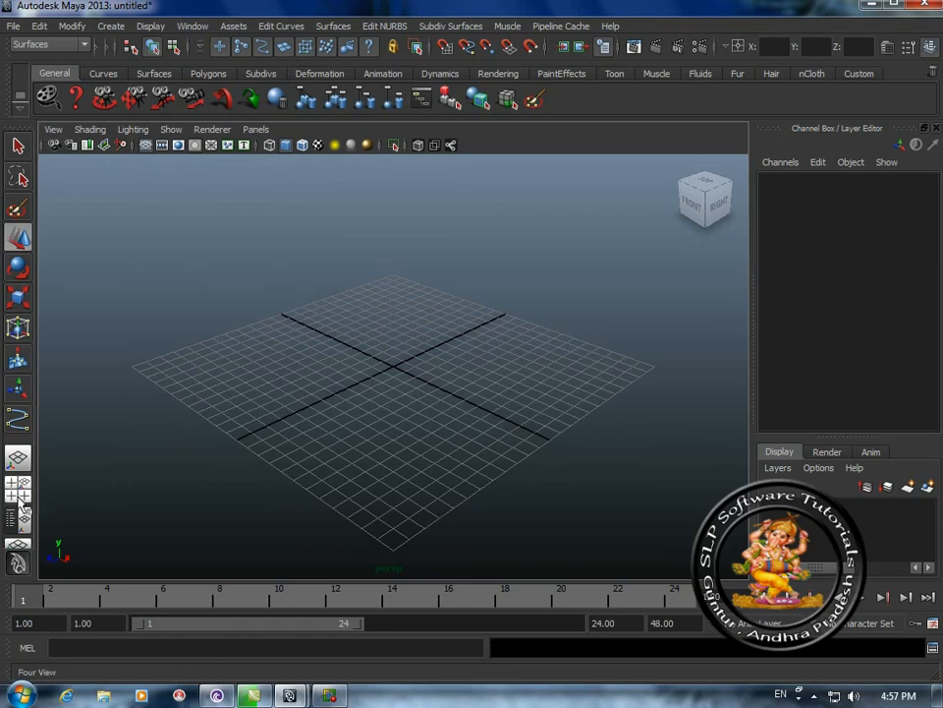
In the maximized front view, draw a CV curve for the cup's inner profile, from 3 units above the origin up to the flared rim
left_click(18, 486)
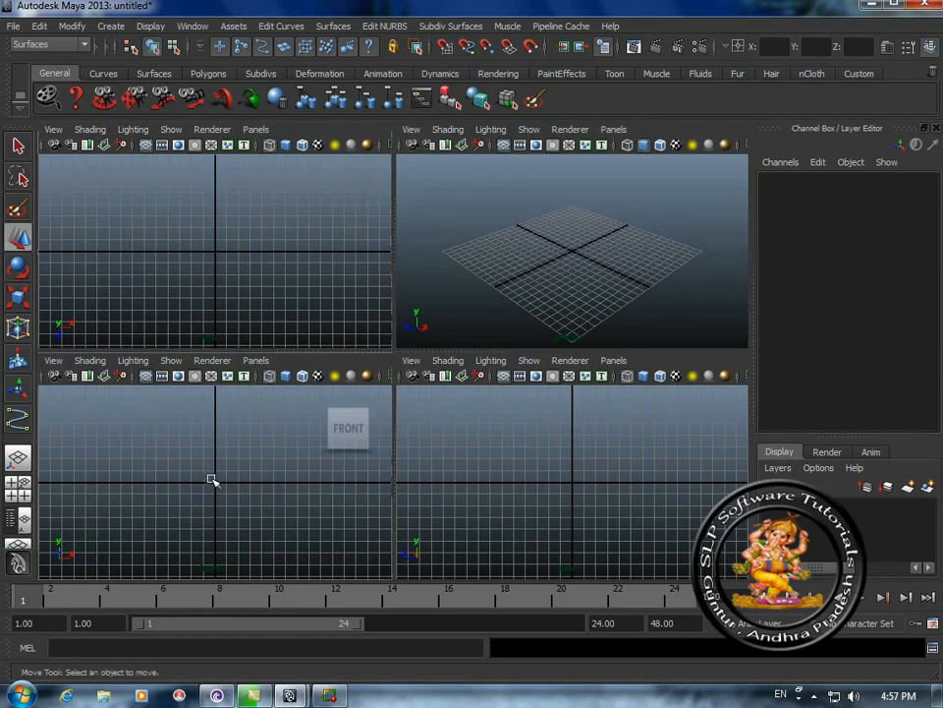
key("space")
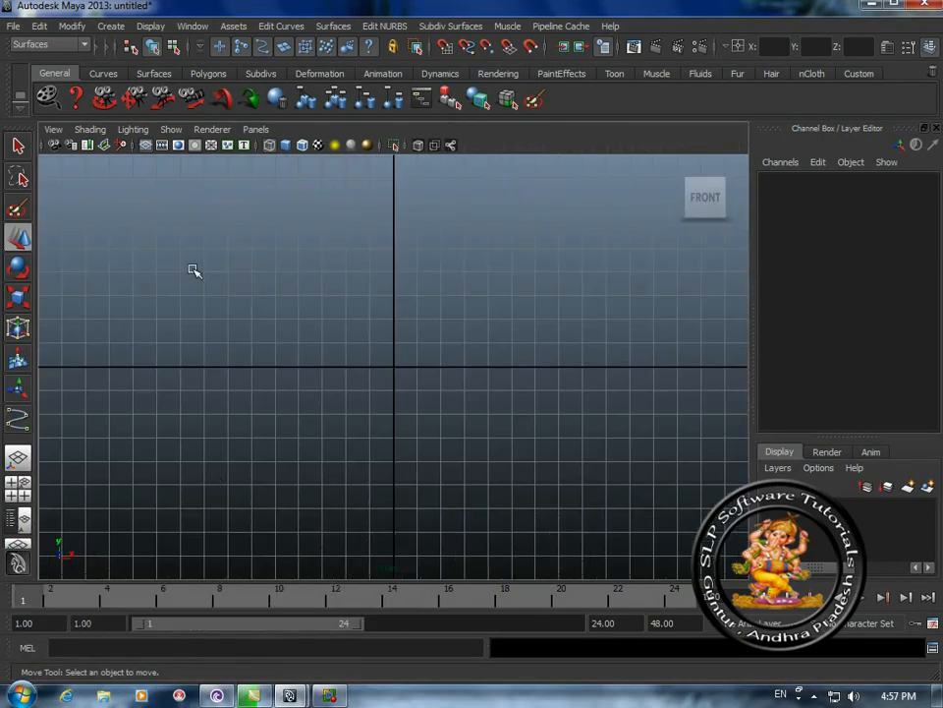
left_click(110, 27)
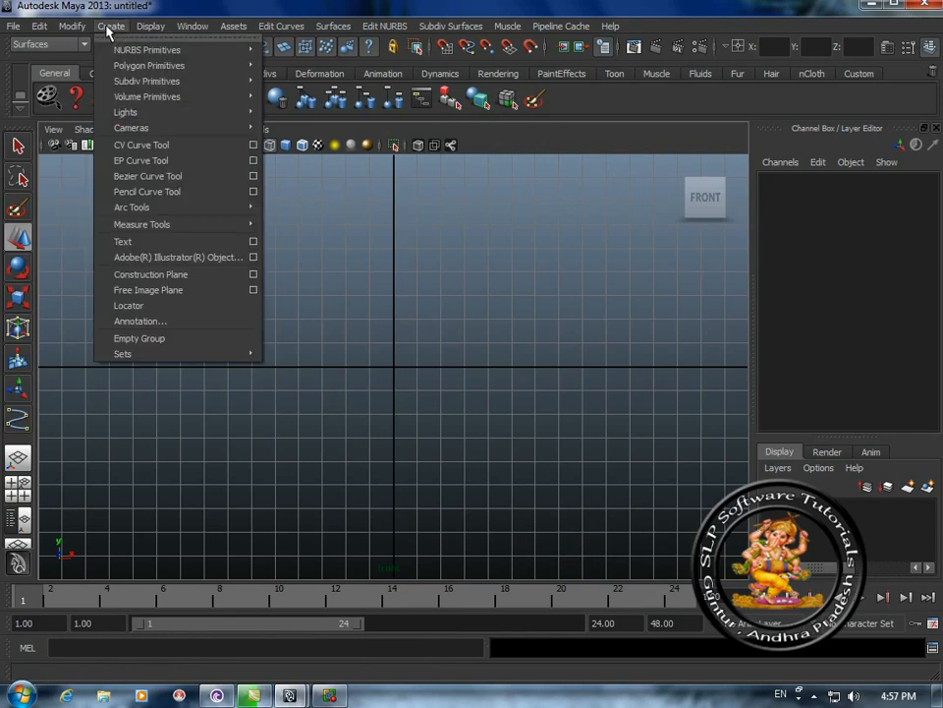
left_click(142, 145)
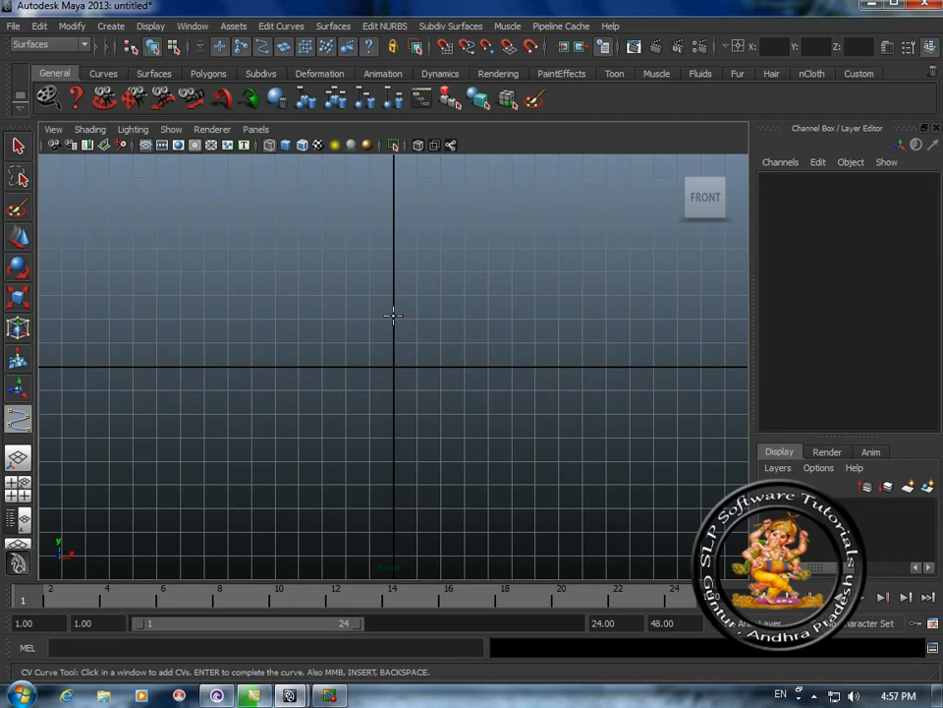
left_click(393, 317)
key("ctrl+z")
left_click(393, 292)
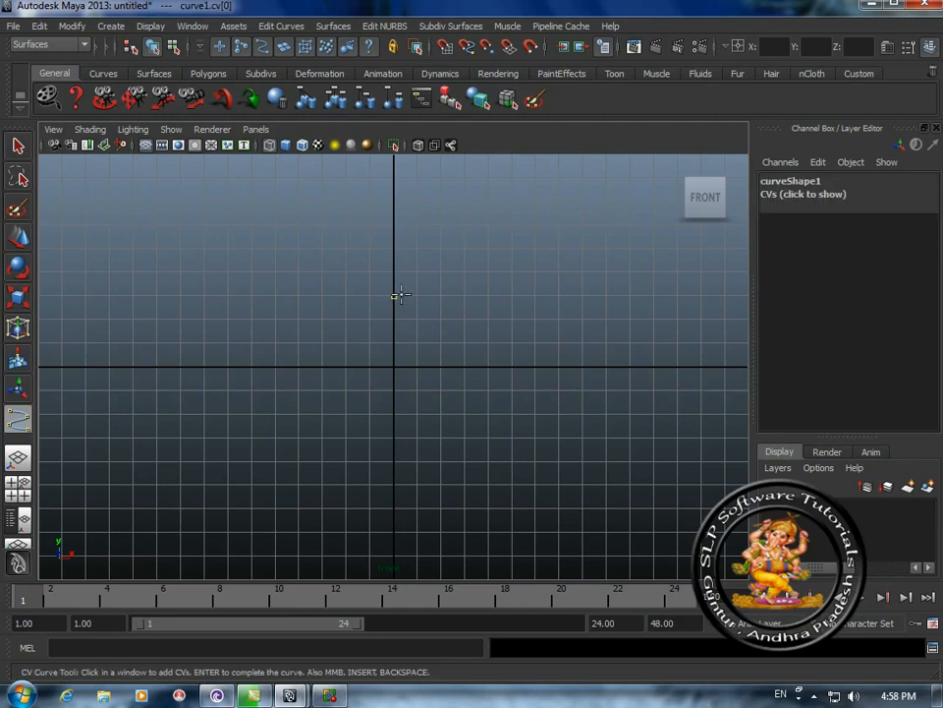
left_click(430, 283)
left_click(430, 268)
left_click(439, 246)
left_click(440, 233)
left_click(445, 220)
left_click(455, 207)
left_click(463, 201)
left_click(472, 197)
left_click(475, 196)
left_click(477, 202)
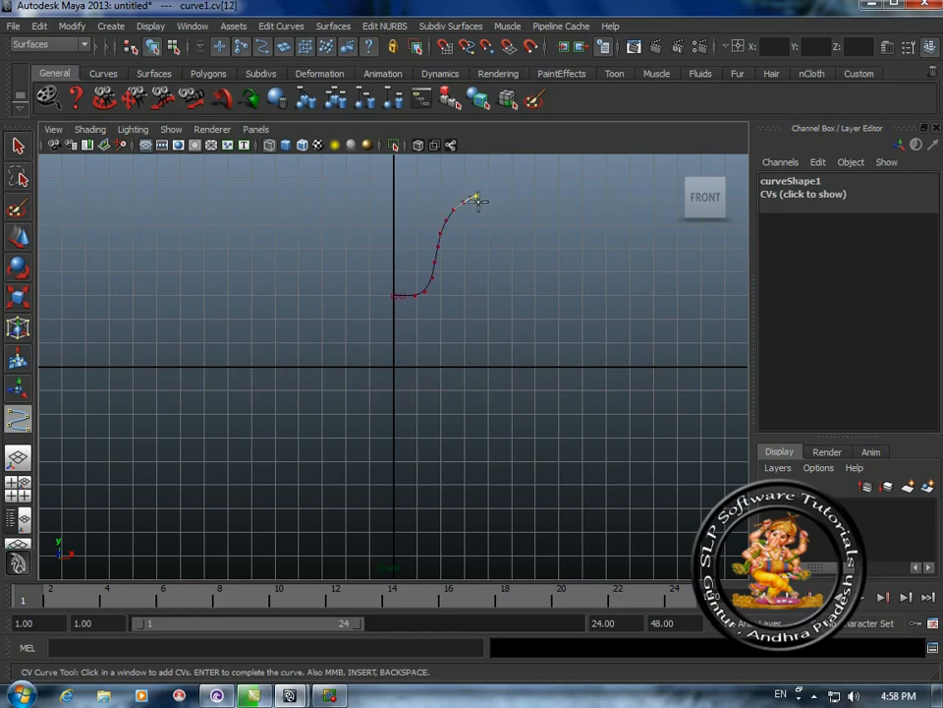
Continue the CV curve around the rim tip and down the bowl's outer wall to the top of the stem
left_click(479, 198)
left_click(468, 211)
left_click(464, 208)
left_click(460, 218)
left_click(455, 229)
left_click(451, 244)
left_click(448, 262)
left_click(446, 279)
left_click(445, 285)
left_click(441, 296)
left_click(439, 301)
left_click(436, 306)
left_click(430, 310)
left_click(423, 312)
left_click(416, 314)
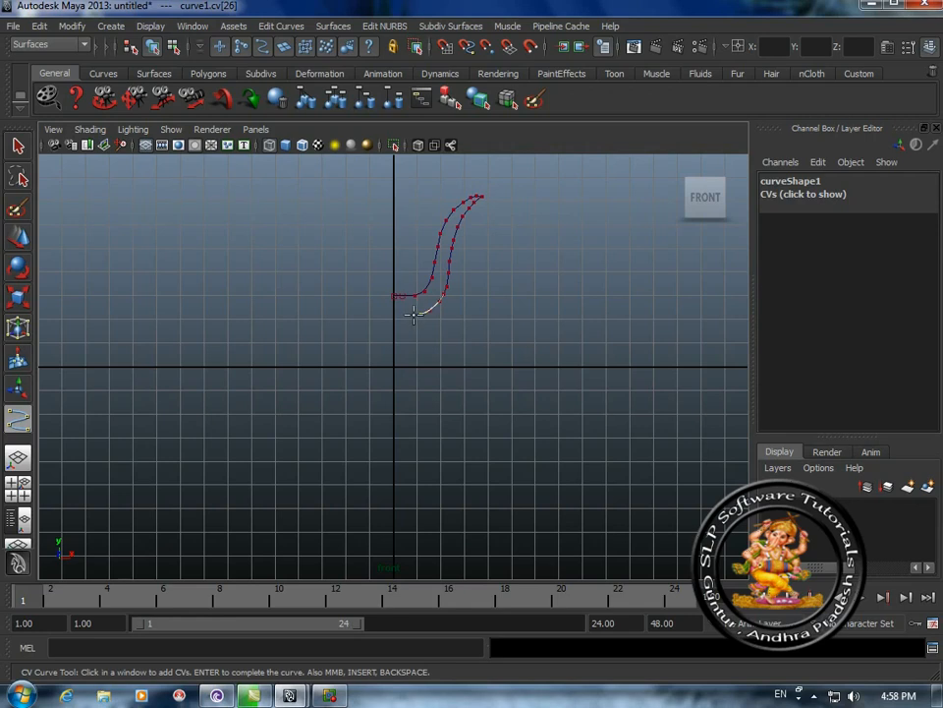
Add the stem and flat foot to the profile down to the horizontal axis, and complete the curve
left_click(410, 317)
left_click(407, 318)
left_click(404, 326)
left_click(404, 335)
left_click(404, 345)
left_click(404, 356)
left_click(406, 360)
left_click(413, 361)
left_click(419, 361)
left_click(426, 363)
left_click(430, 364)
left_click(423, 365)
left_click(415, 364)
left_click(411, 365)
key("Return")
key("w")
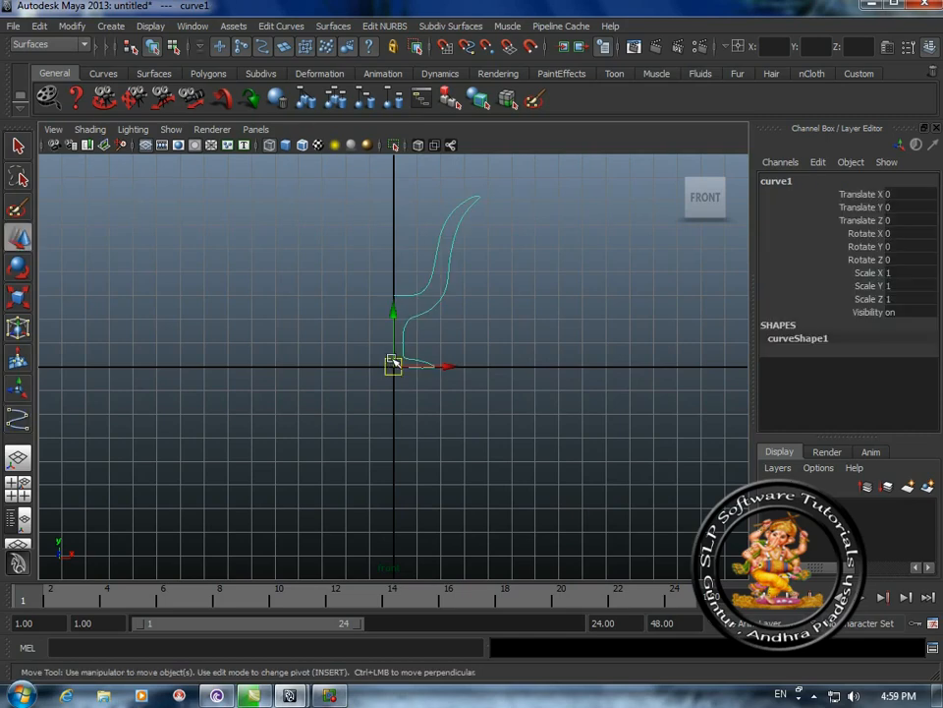
Revolve the profile curve 360 degrees around the Y axis as a complete cubic NURBS surface with 8 segments
left_click(17, 147)
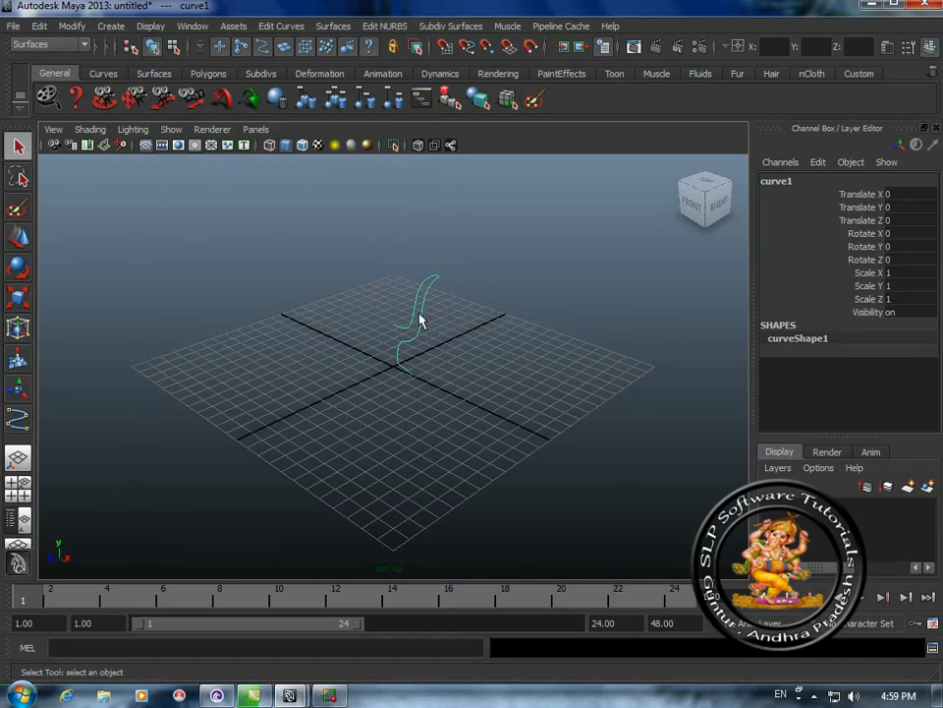
left_click(76, 46)
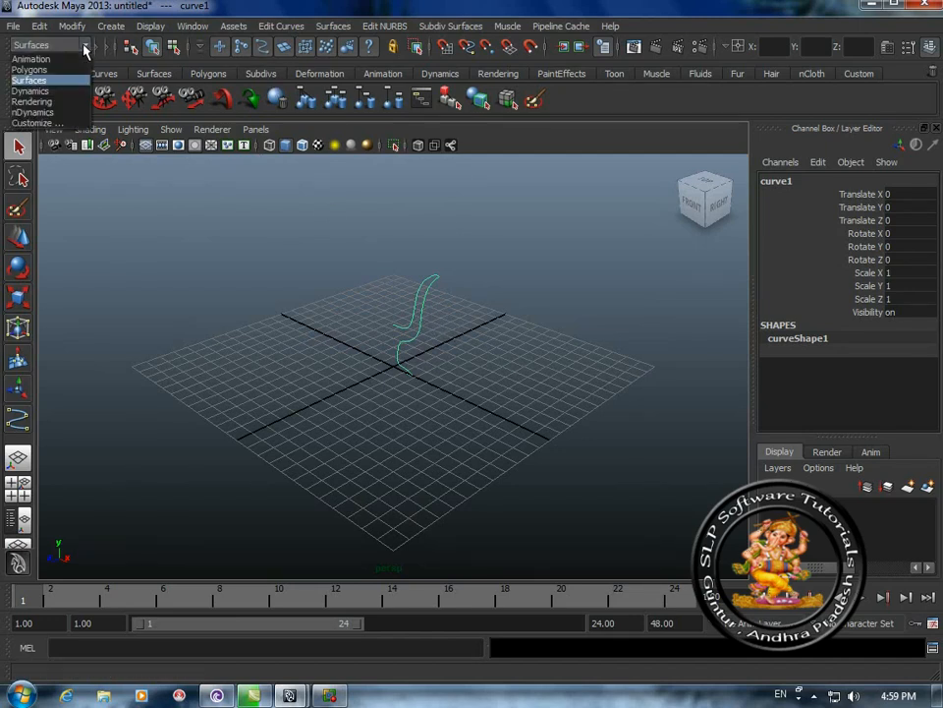
left_click(34, 83)
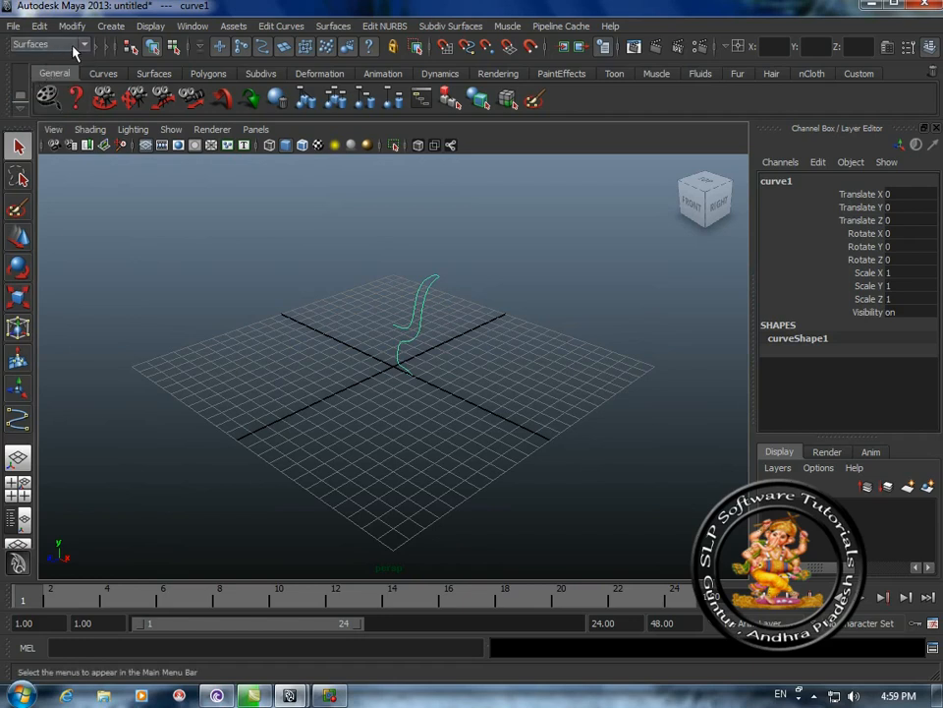
left_click(331, 30)
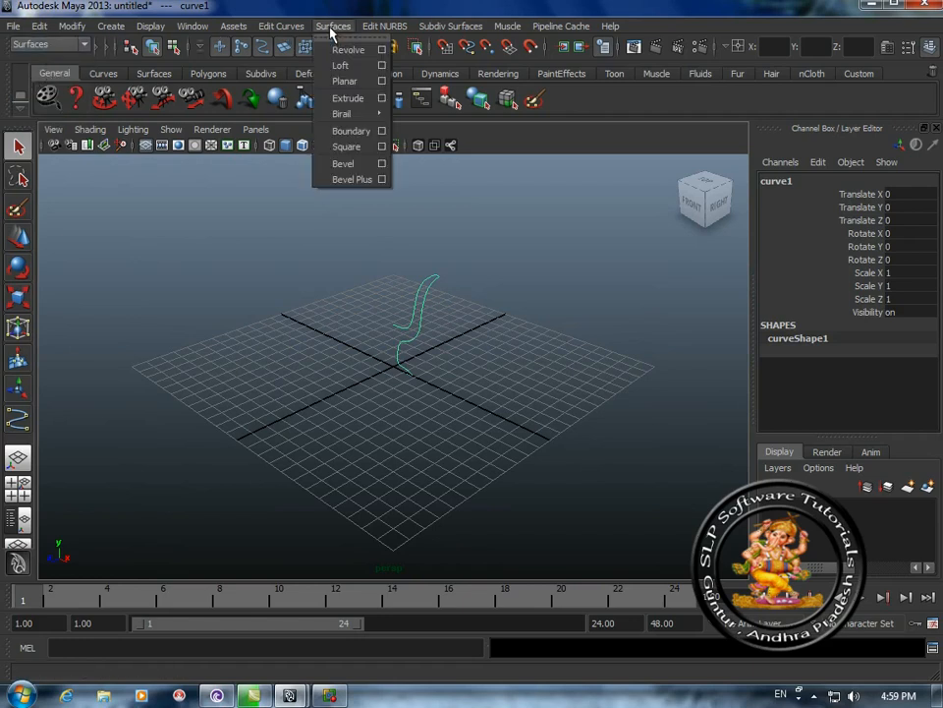
left_click(382, 50)
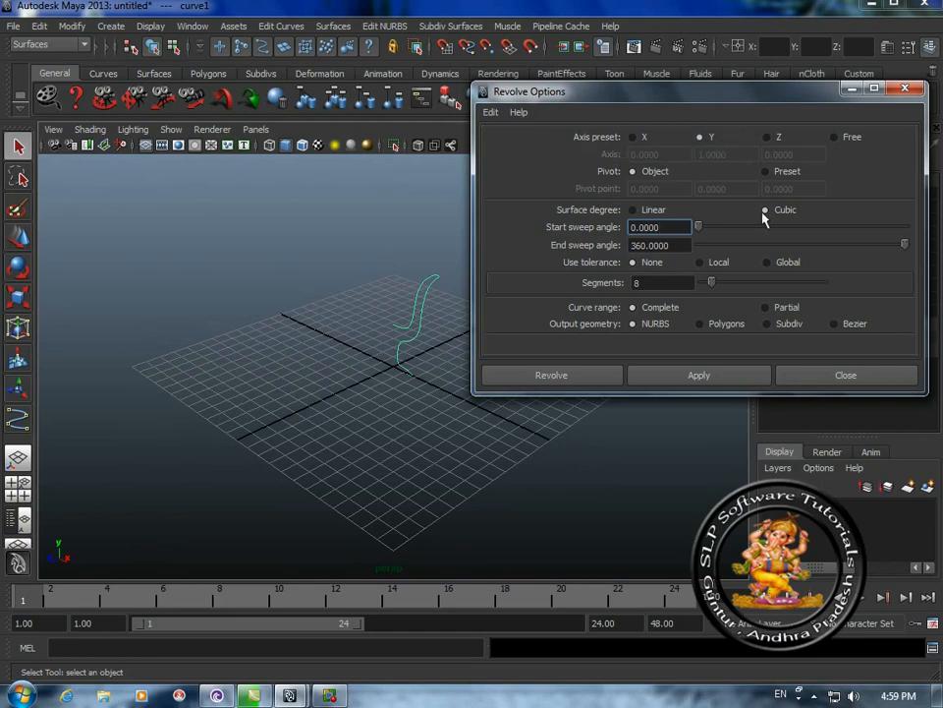
left_click(553, 376)
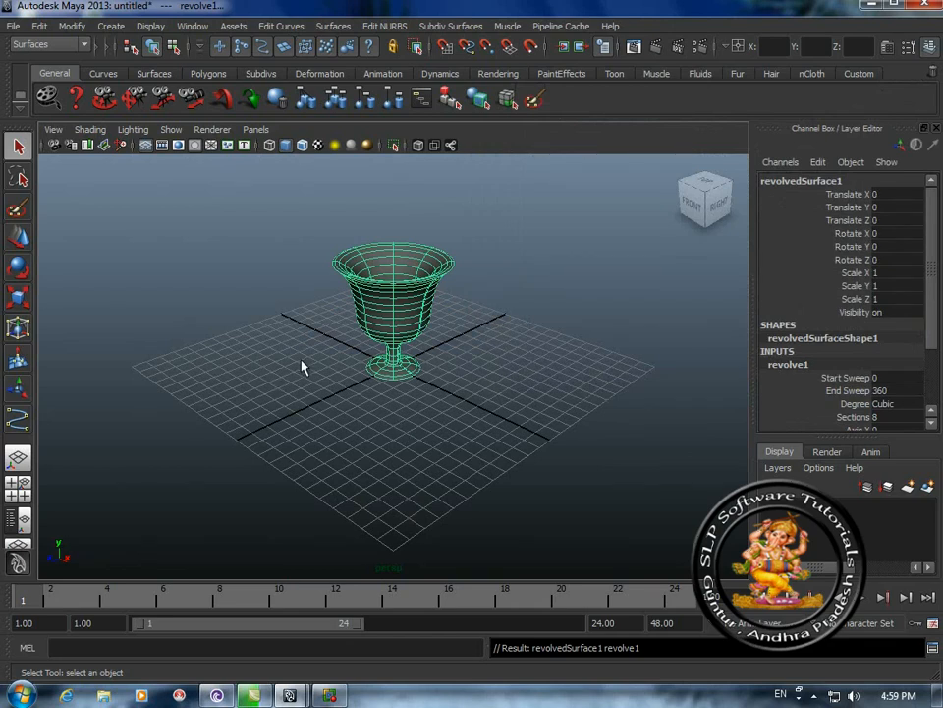
Shade the perspective view and move the revolved cup about 8.7 units along Z, away from its profile curve
key("5")
left_click(319, 356)
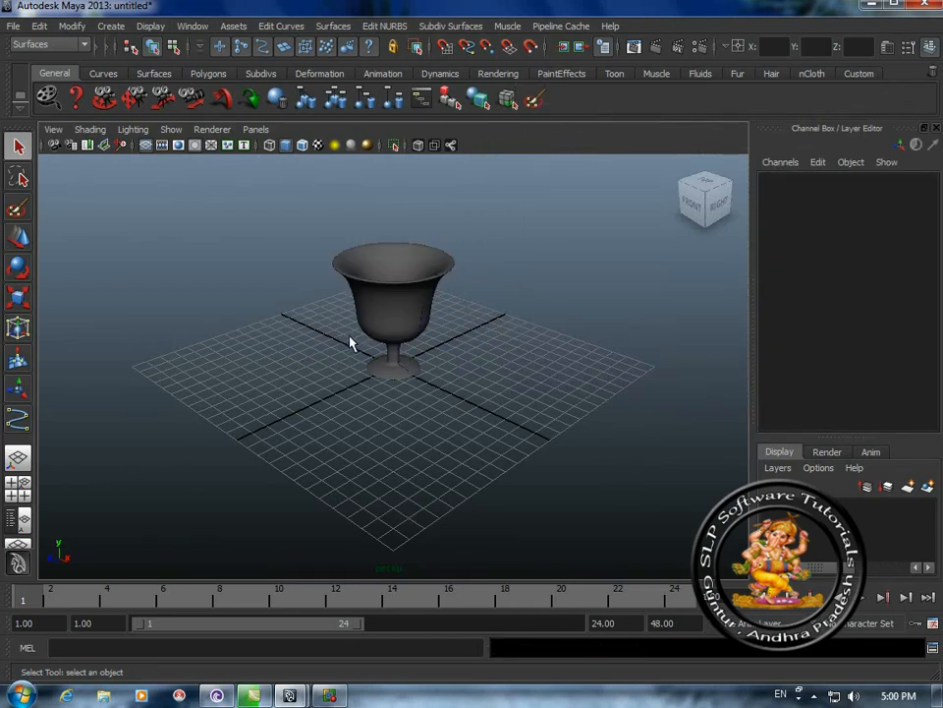
key("w")
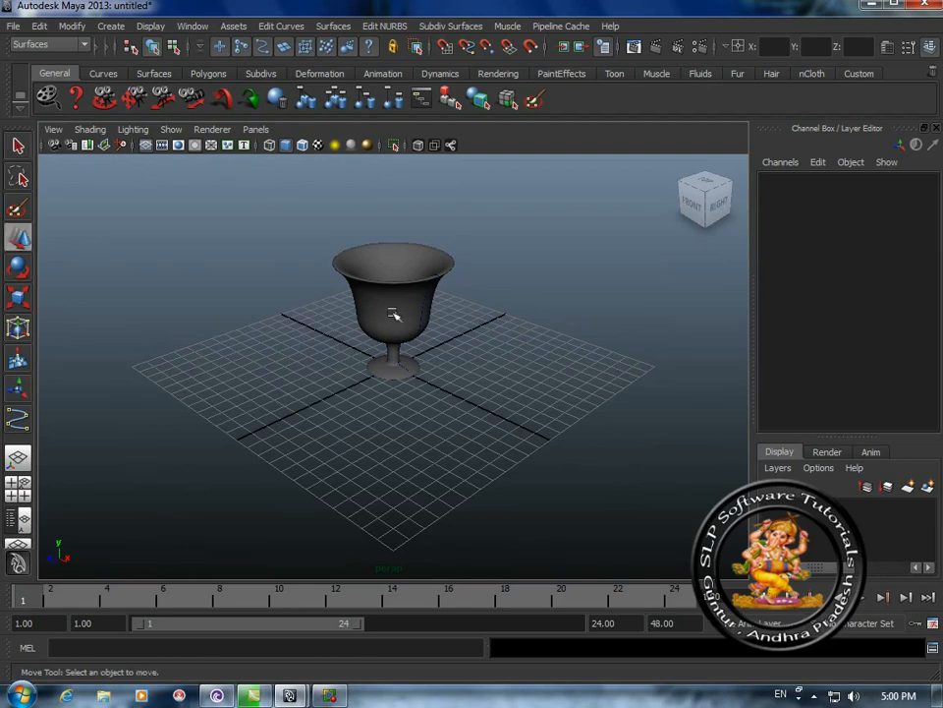
left_click(390, 309)
key("4")
left_click_drag(350, 385, 232, 431)
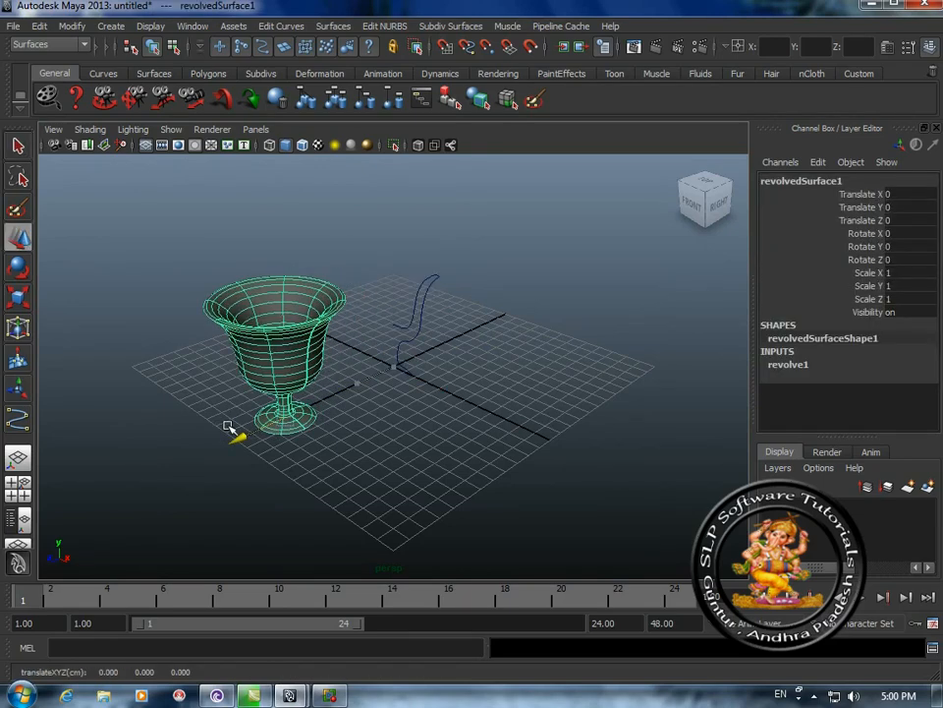
Show the profile curve's control vertices and move the foot's outermost vertex outward along X to about 2.86
scroll(482, 337, "up", 5)
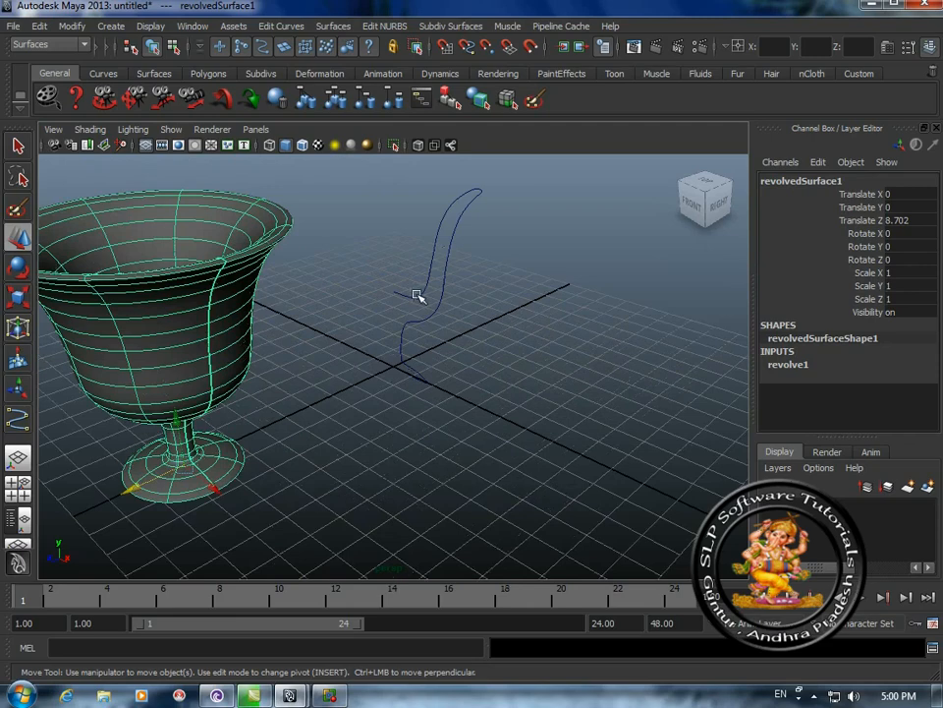
left_click(135, 99)
left_click_drag(357, 318, 455, 352)
scroll(455, 354, "down", 2)
scroll(331, 312, "up", 2)
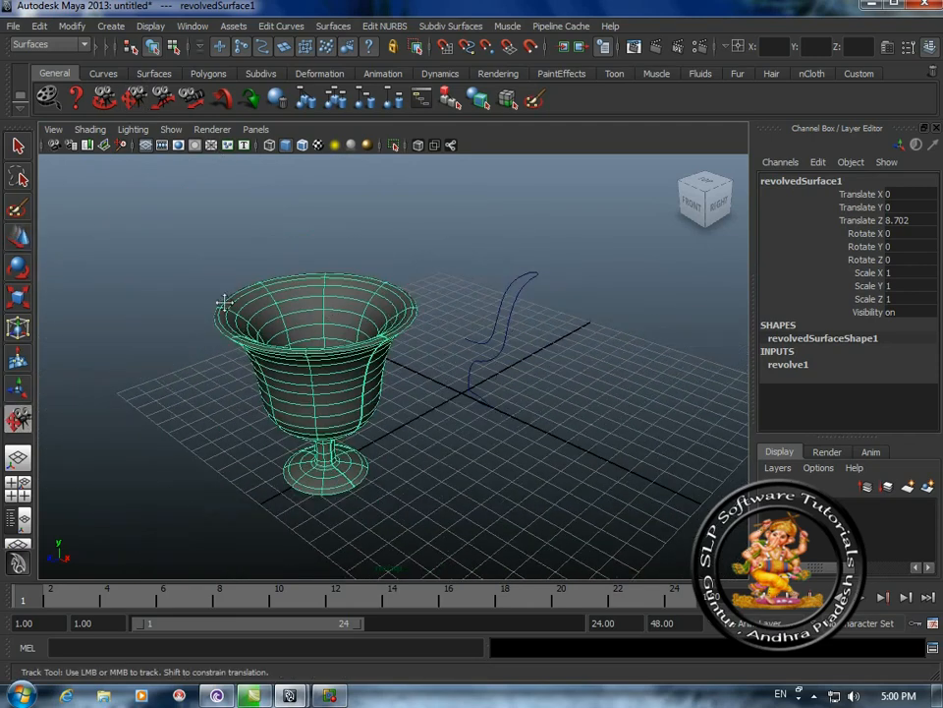
left_click(21, 242)
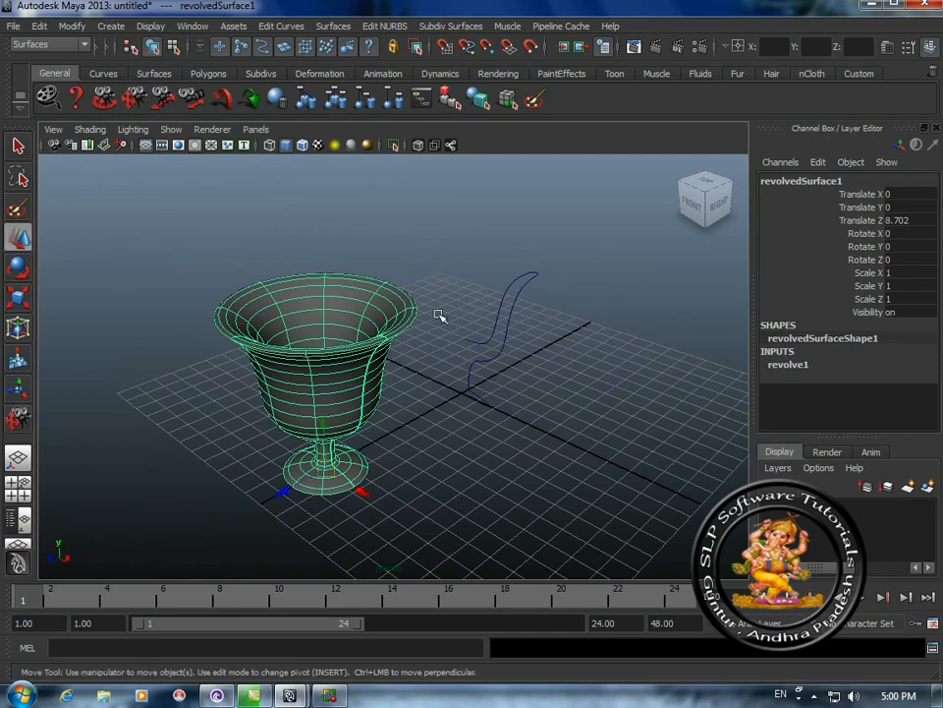
scroll(442, 312, "up", 2)
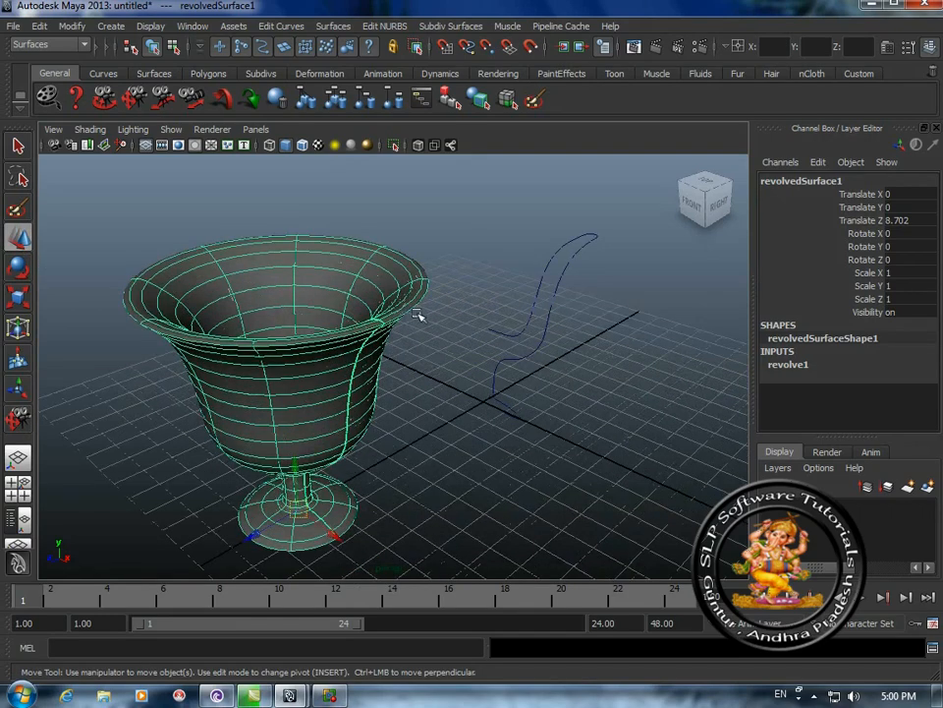
left_click(518, 335)
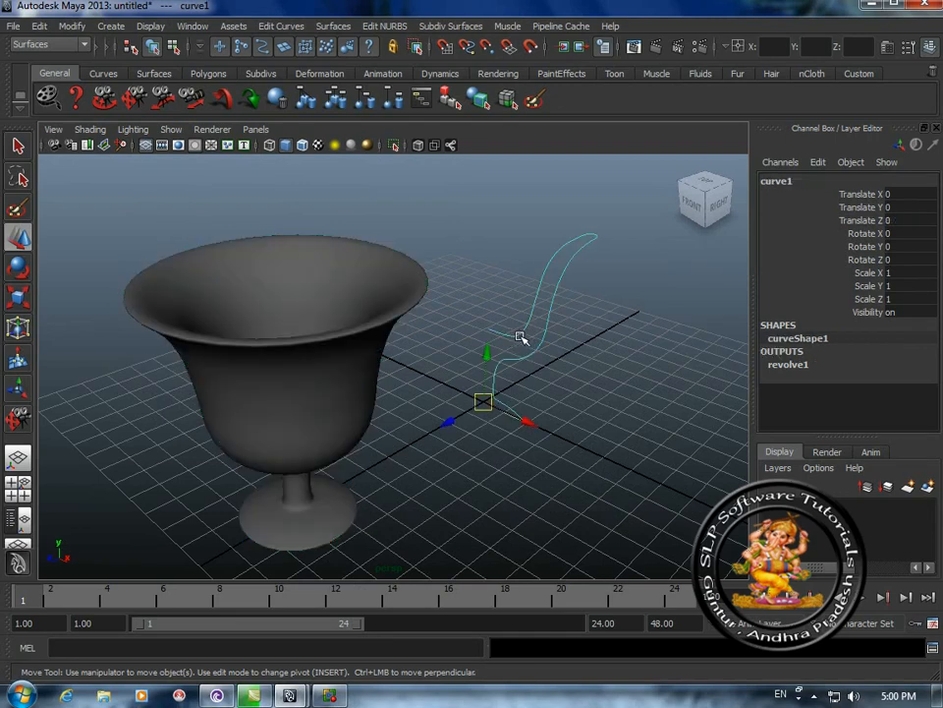
right_click(518, 335)
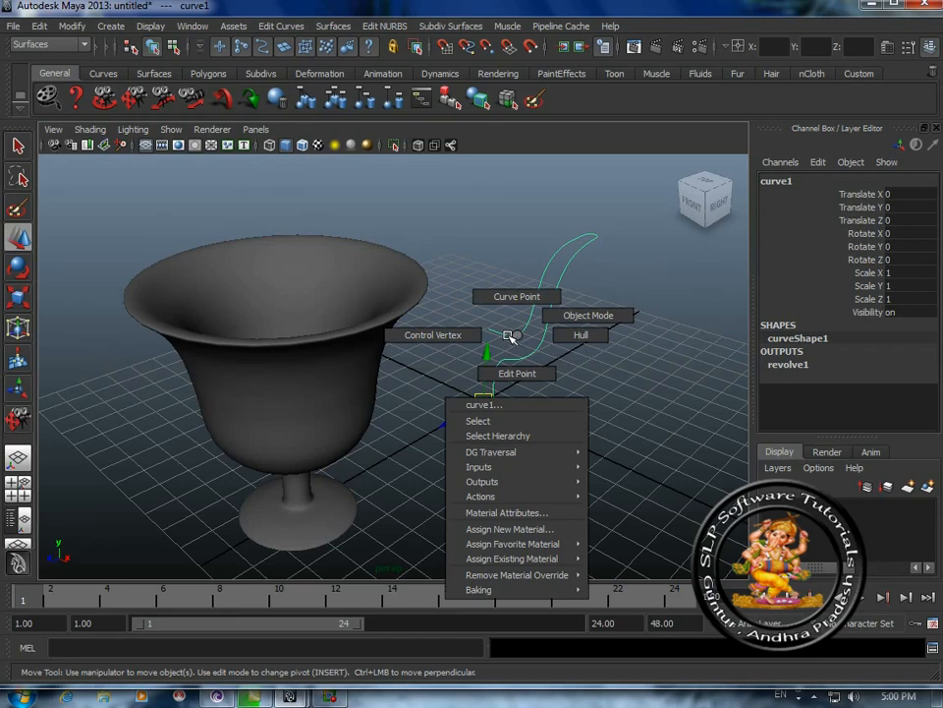
left_click(445, 336)
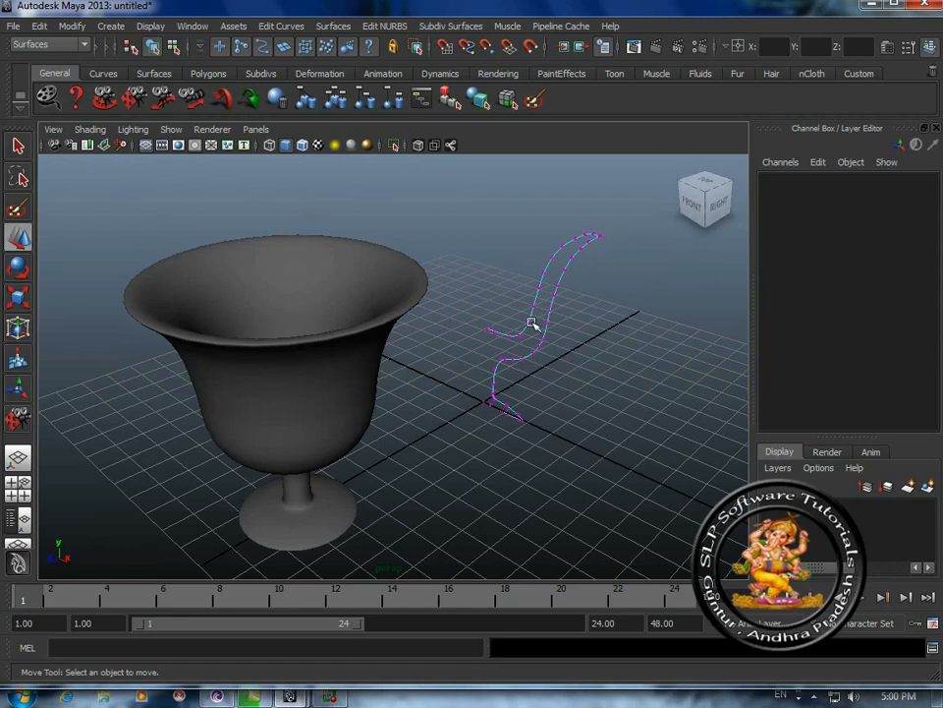
left_click(523, 419)
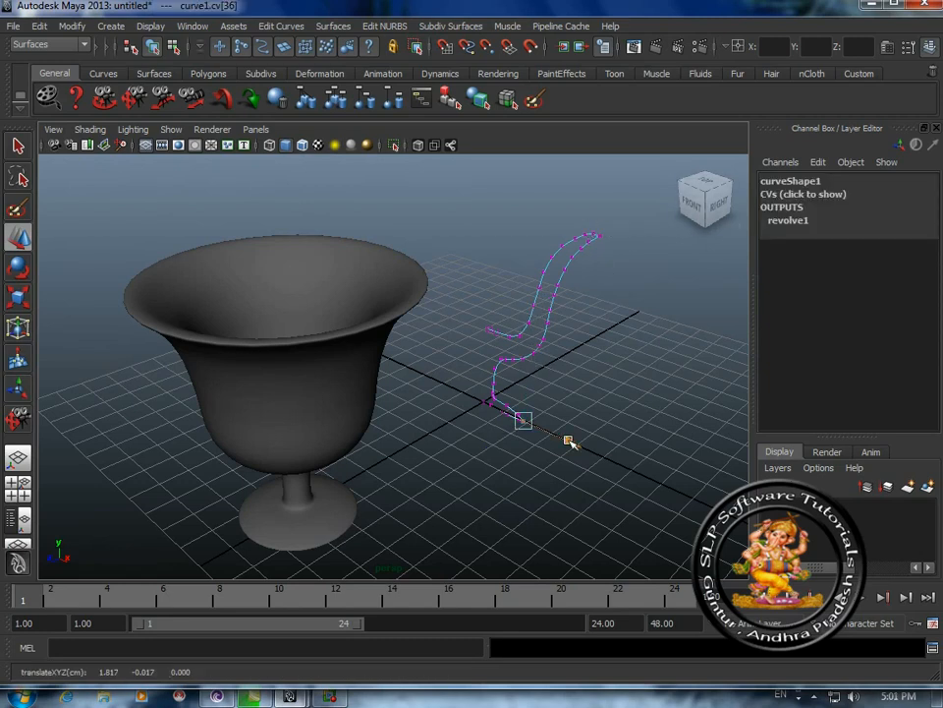
left_click_drag(570, 443, 598, 451)
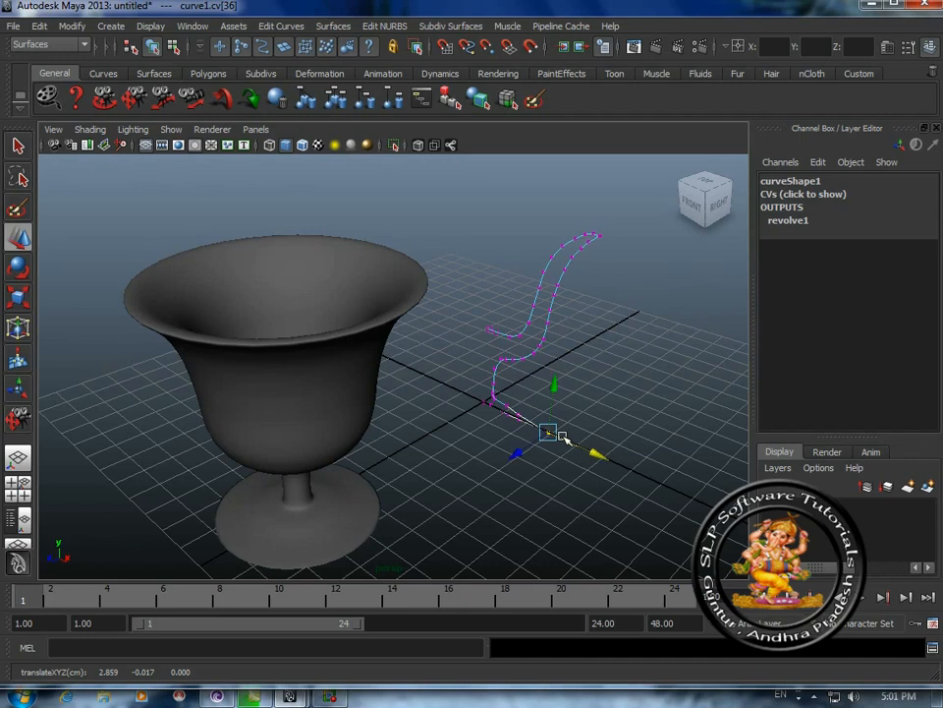
Reshape the foot's upper control vertices, and lower the rim's tip vertex to about X 4.03, Y 6.67
left_click(520, 416)
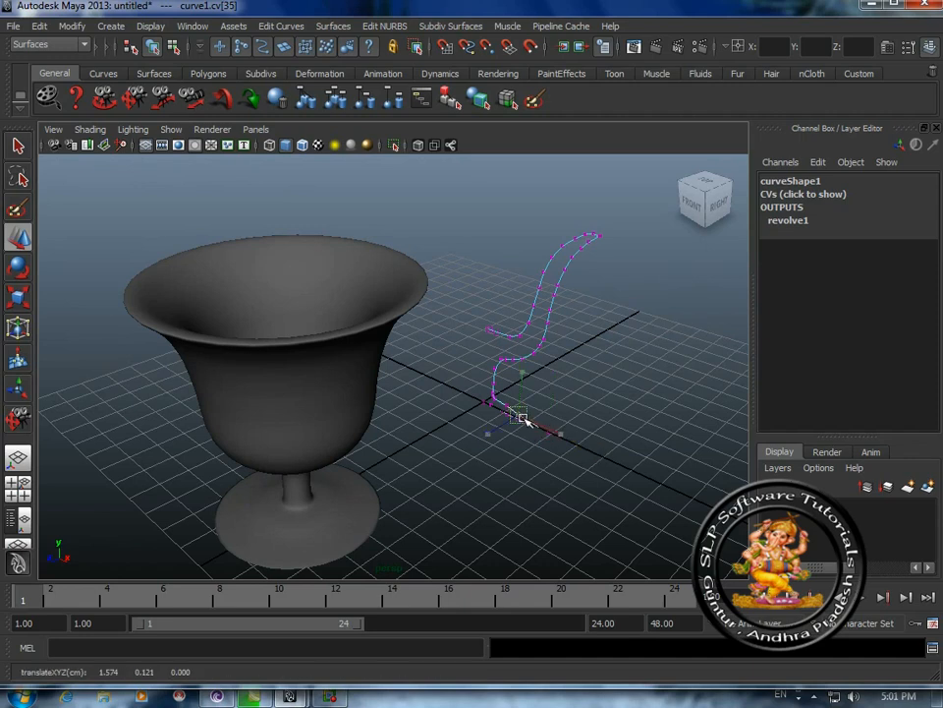
left_click_drag(523, 420, 539, 403)
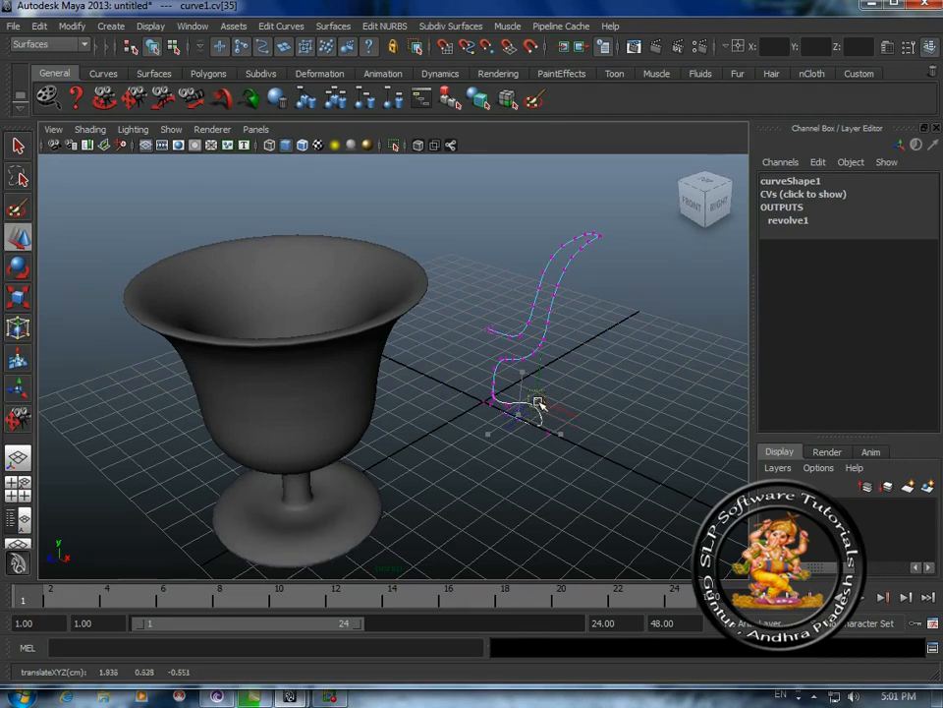
left_click(506, 397)
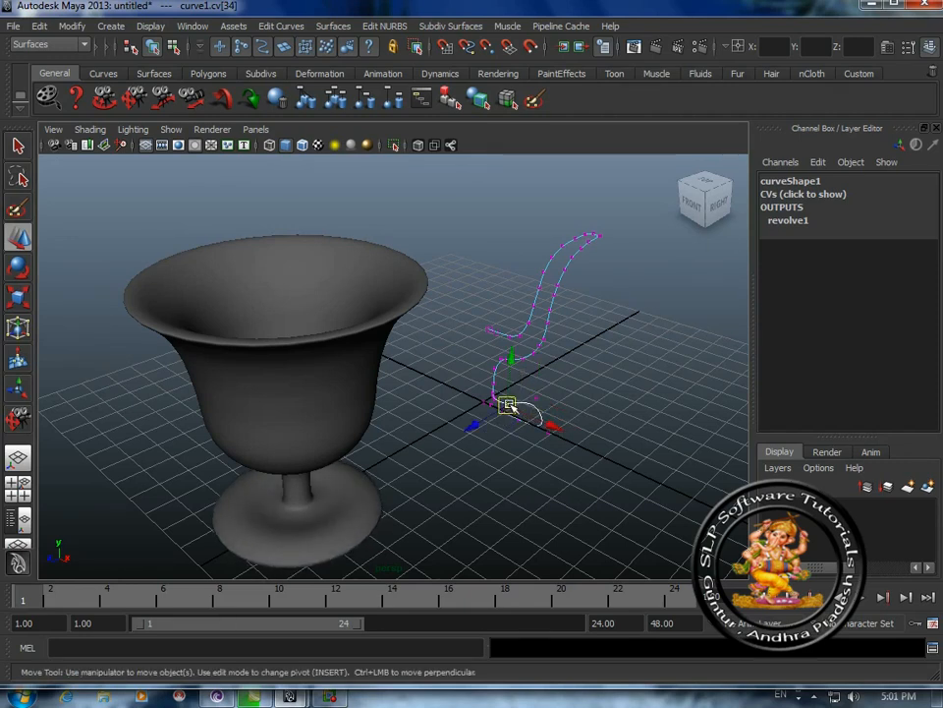
left_click_drag(509, 396, 507, 394)
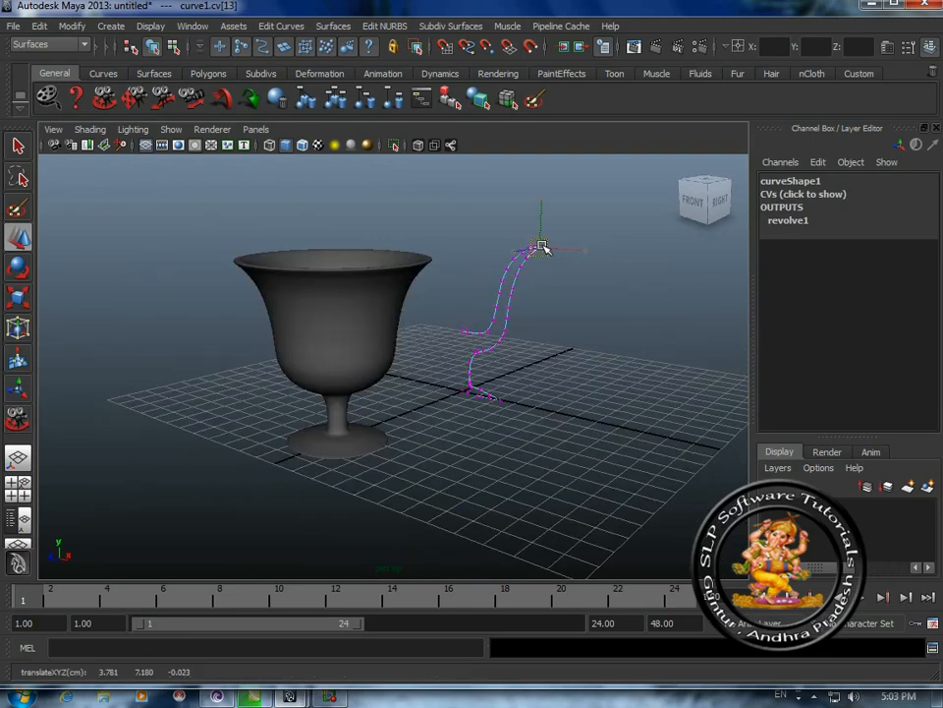
left_click_drag(543, 243, 545, 262)
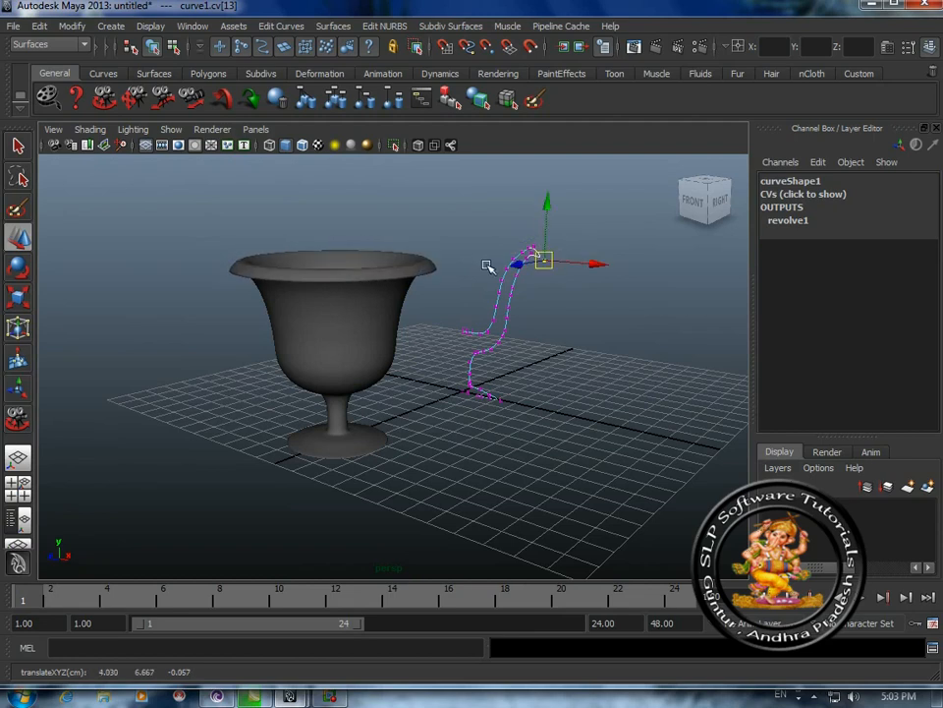
left_click(245, 335)
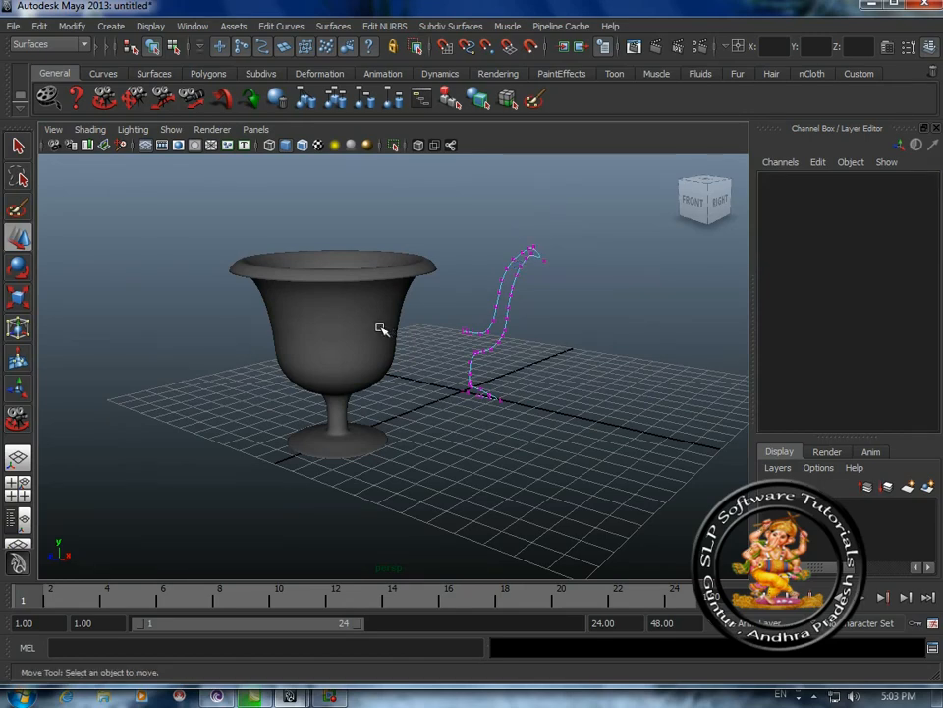
Delete the revolved cup's construction history and deselect the cup
left_click(334, 327)
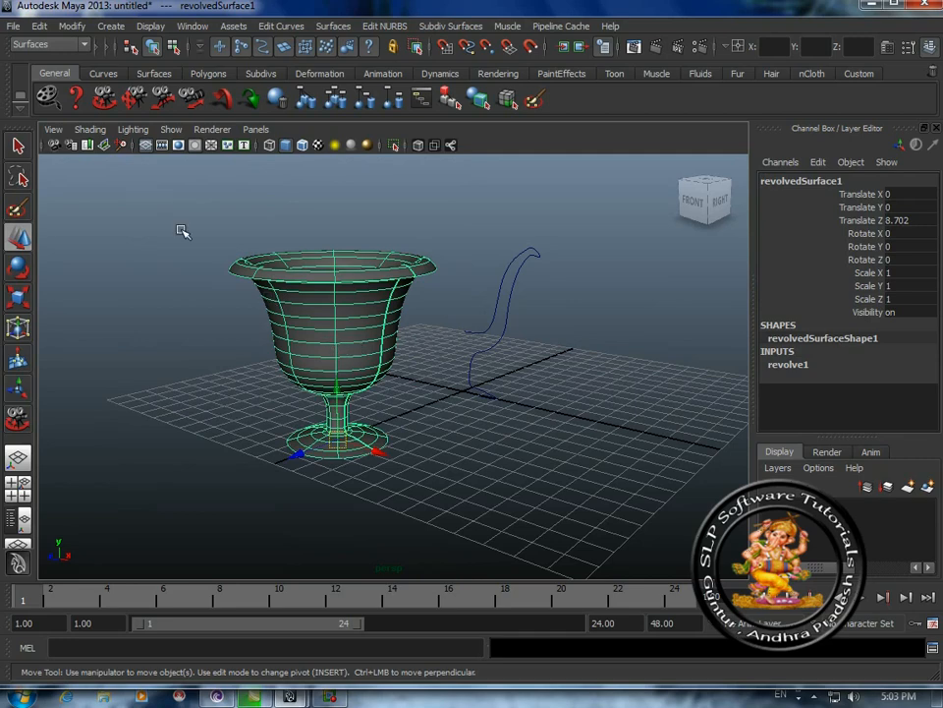
left_click(39, 26)
mouse_move(157, 199)
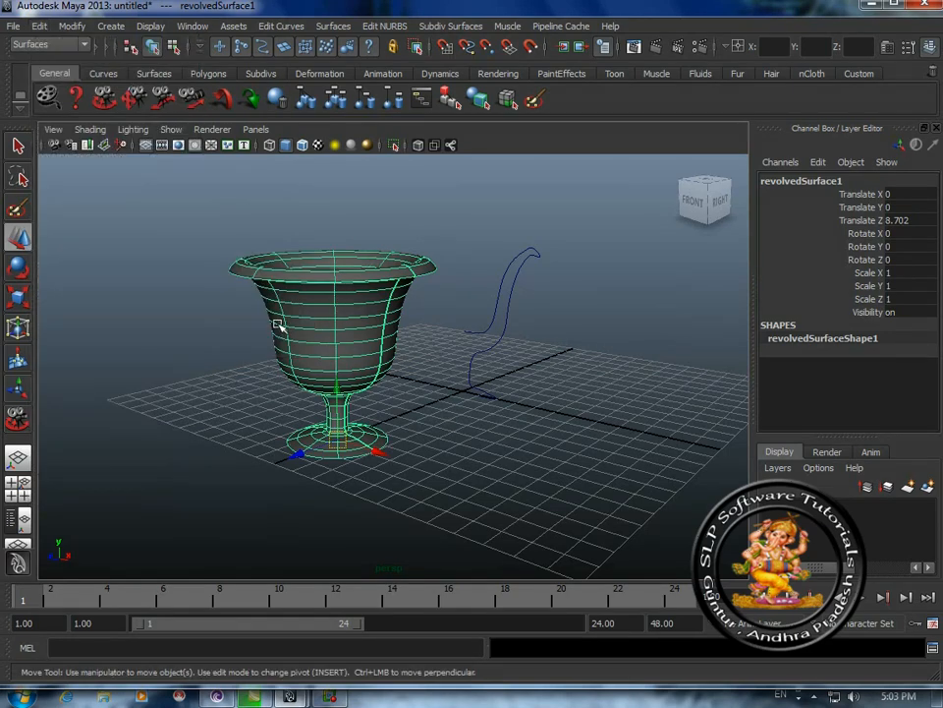
left_click(447, 417)
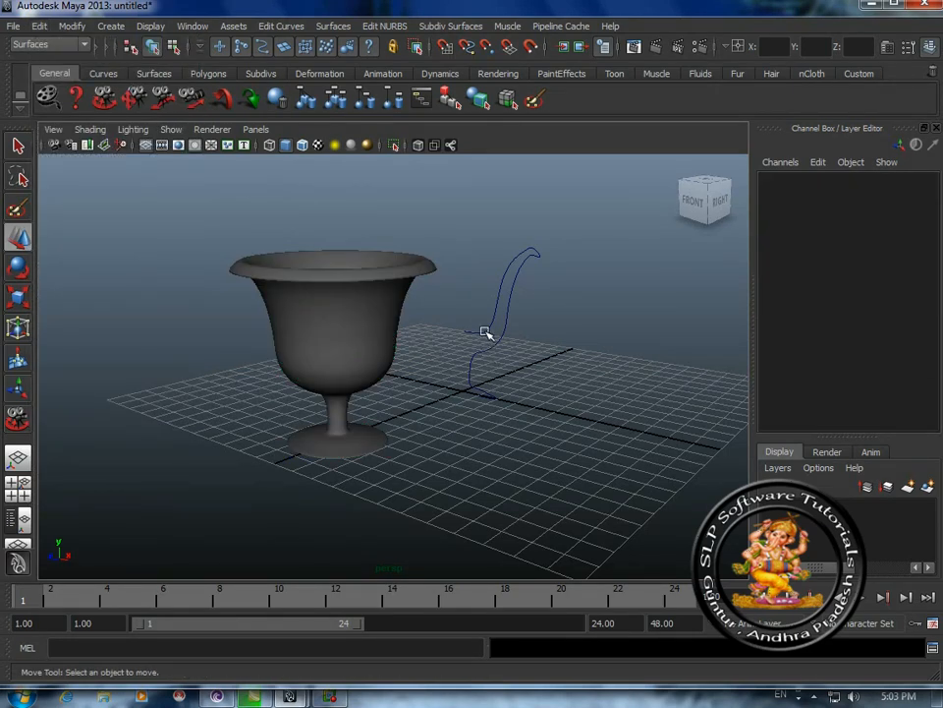
Show the profile curve's control vertices again and shift one outer-wall vertex slightly inward
left_click(485, 333)
right_click(485, 332)
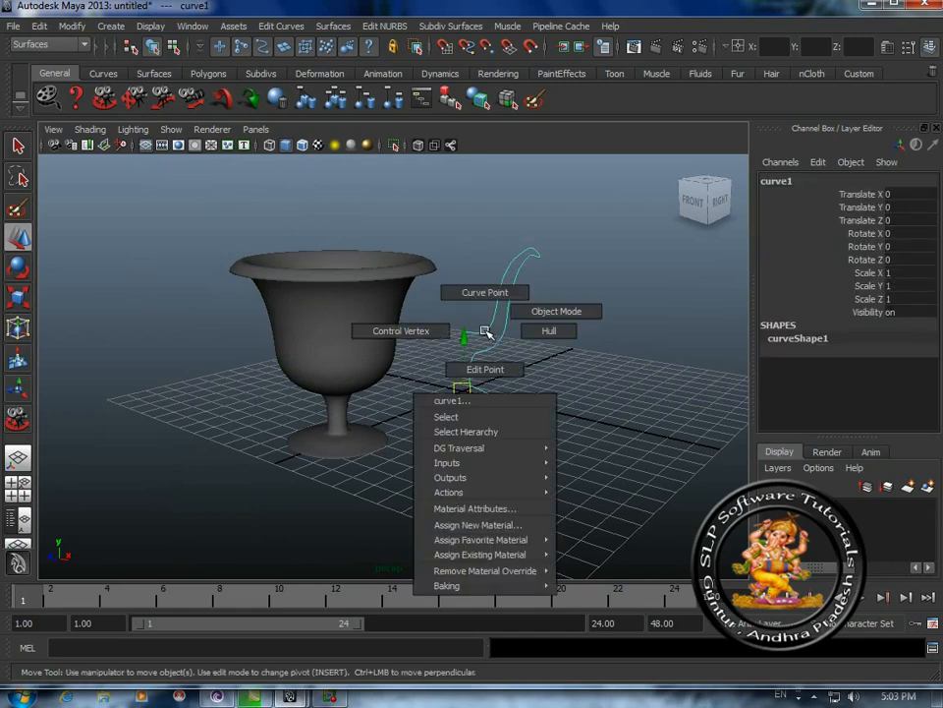
left_click(401, 331)
left_click(508, 319)
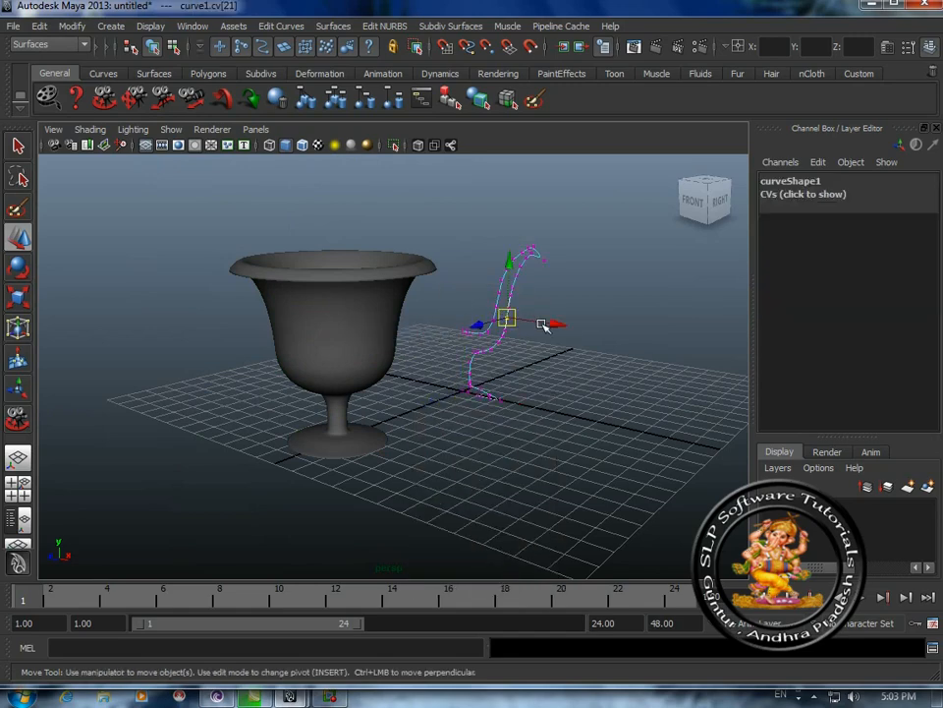
mouse_move(513, 328)
left_mouse_down()
mouse_move(588, 336)
mouse_move(530, 316)
mouse_move(516, 328)
mouse_move(503, 318)
left_mouse_up()
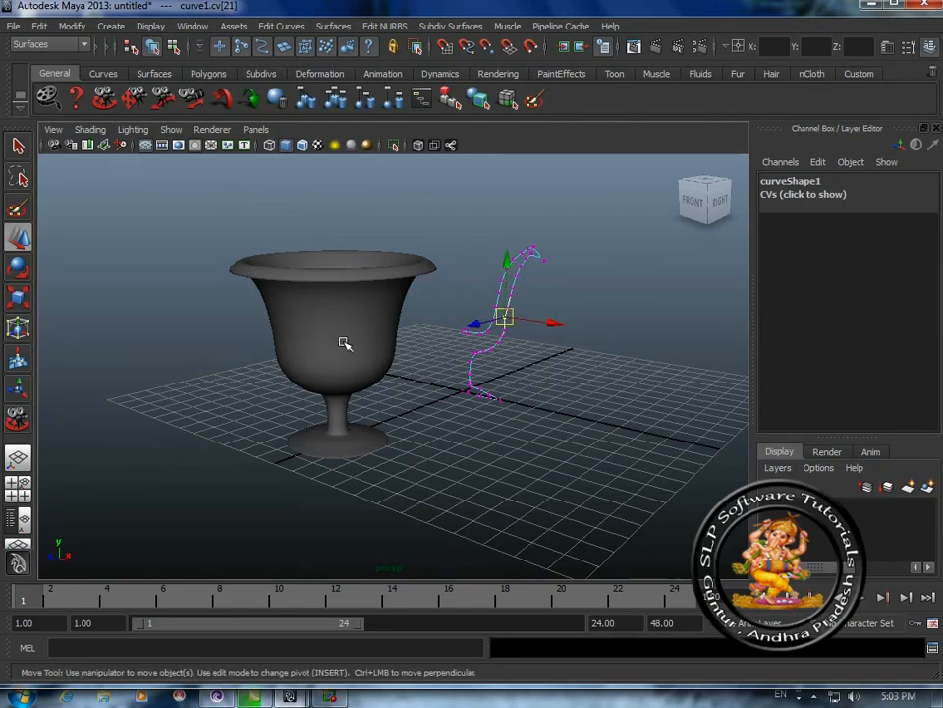
Move the cup freely away from the curve to about X -3.39, Y 1.14, Z 11.17
left_click(343, 341)
left_click_drag(337, 440, 230, 409)
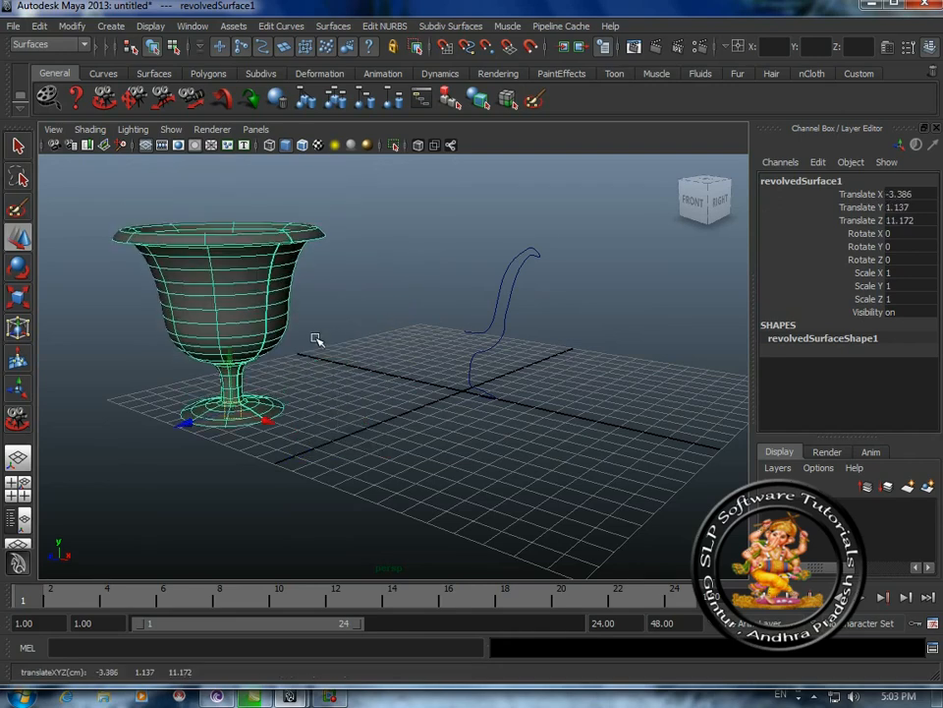